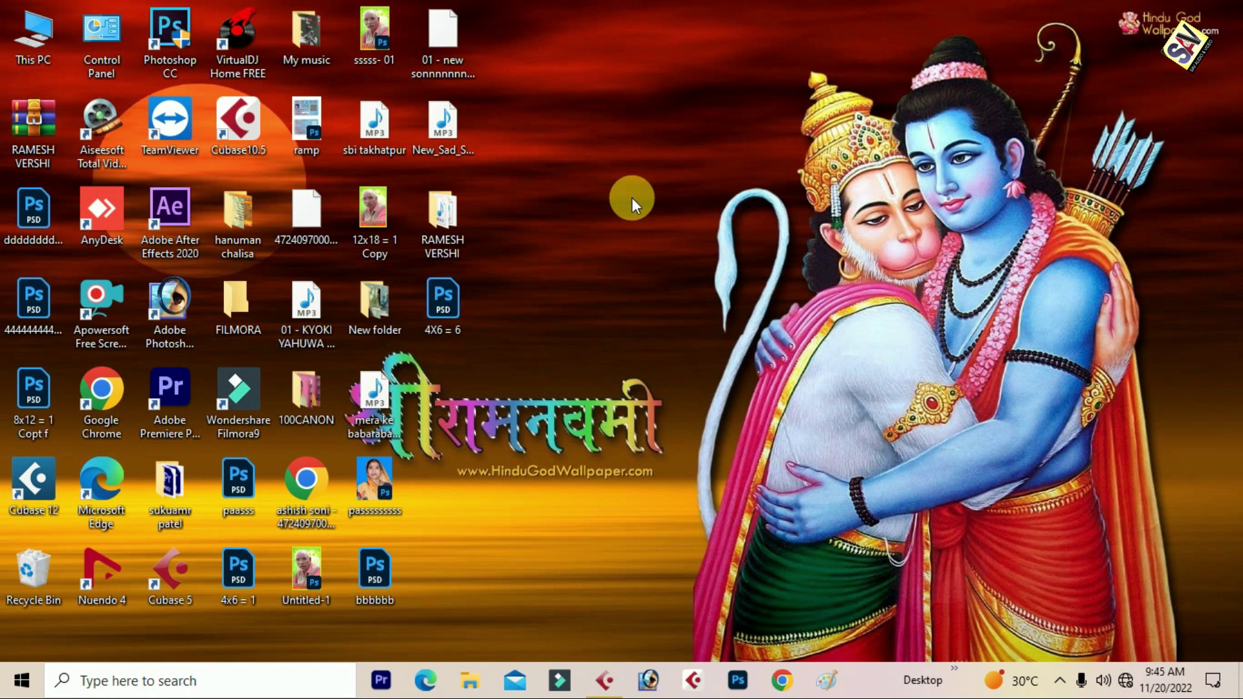
# Refresh the desktop and switch to the running Cubase 5 window.
pyautogui.rightClick(620, 260)
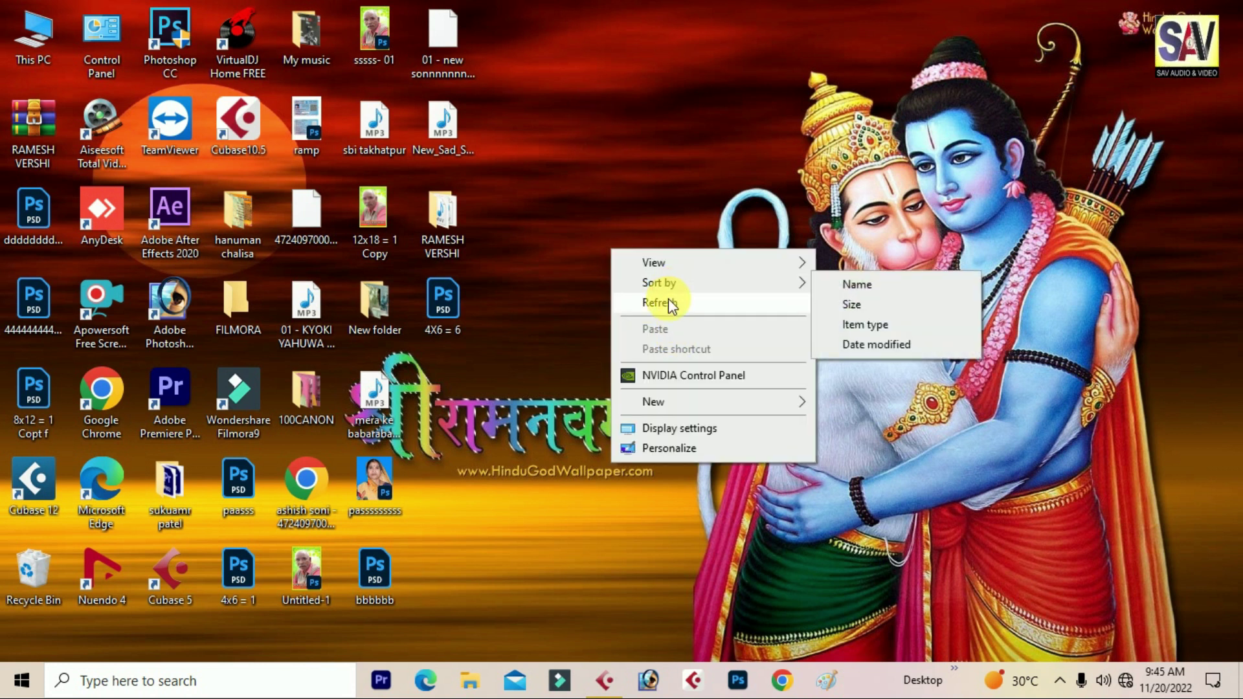
pyautogui.click(627, 558)
pyautogui.click(605, 688)
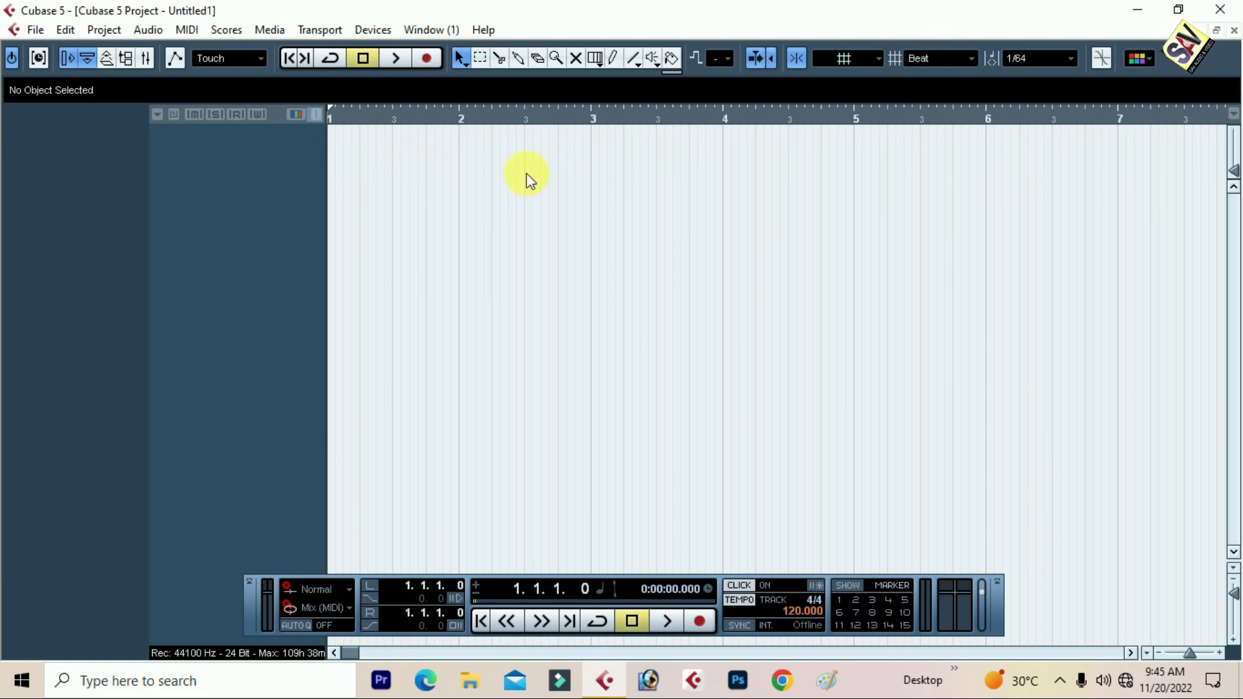
# Close the open project and create a new empty project in the default project folder, with its window maximized.
pyautogui.click(1232, 33)
pyautogui.click(20, 29)
pyautogui.click(59, 50)
pyautogui.click(584, 438)
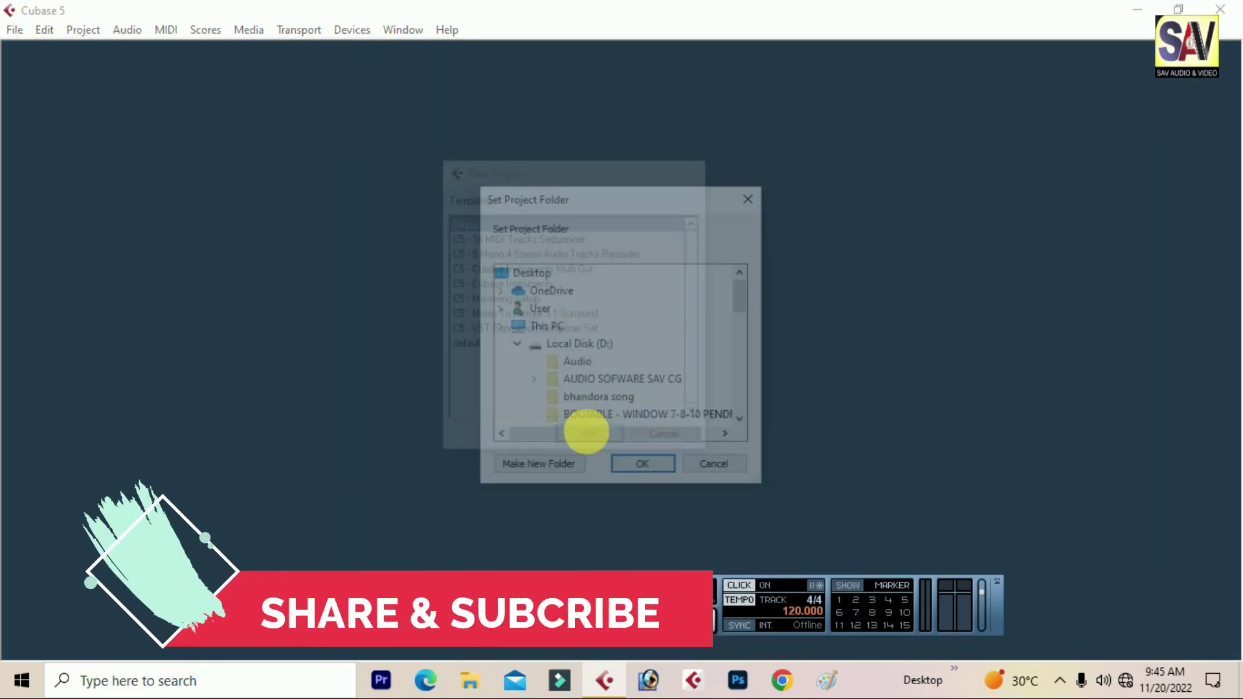
pyautogui.click(645, 466)
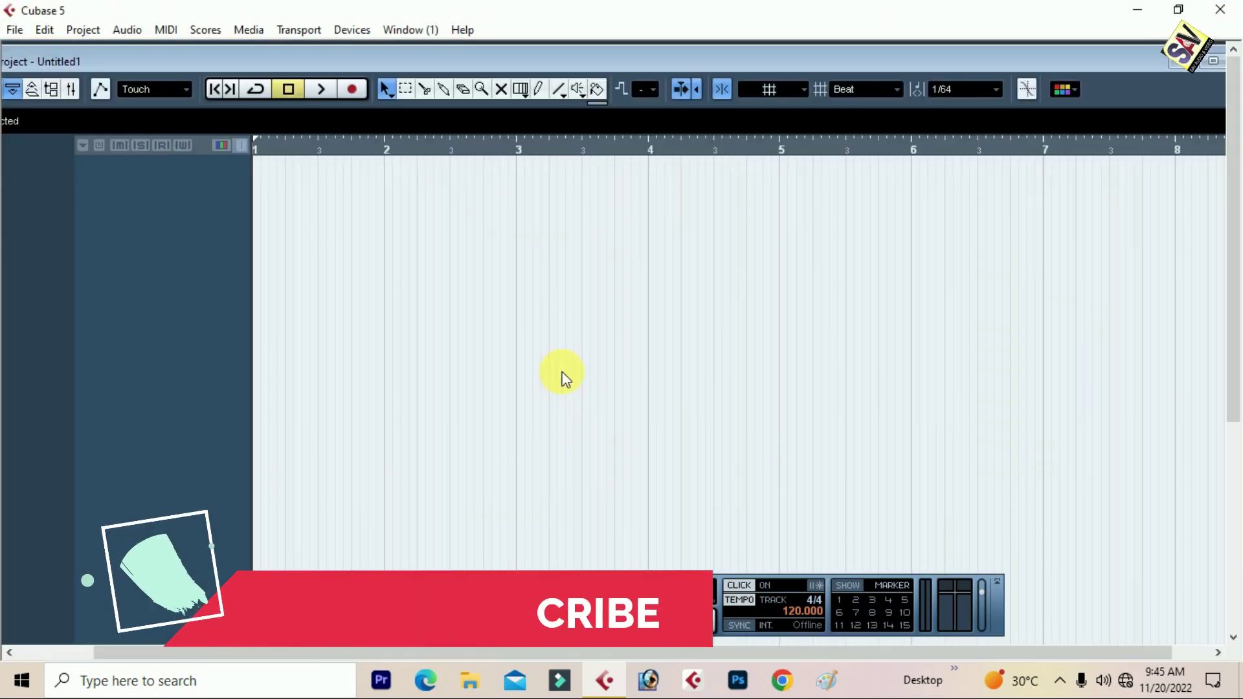
pyautogui.doubleClick(287, 59)
# Add a video track to the empty project and enlarge the track's height.
pyautogui.rightClick(259, 185)
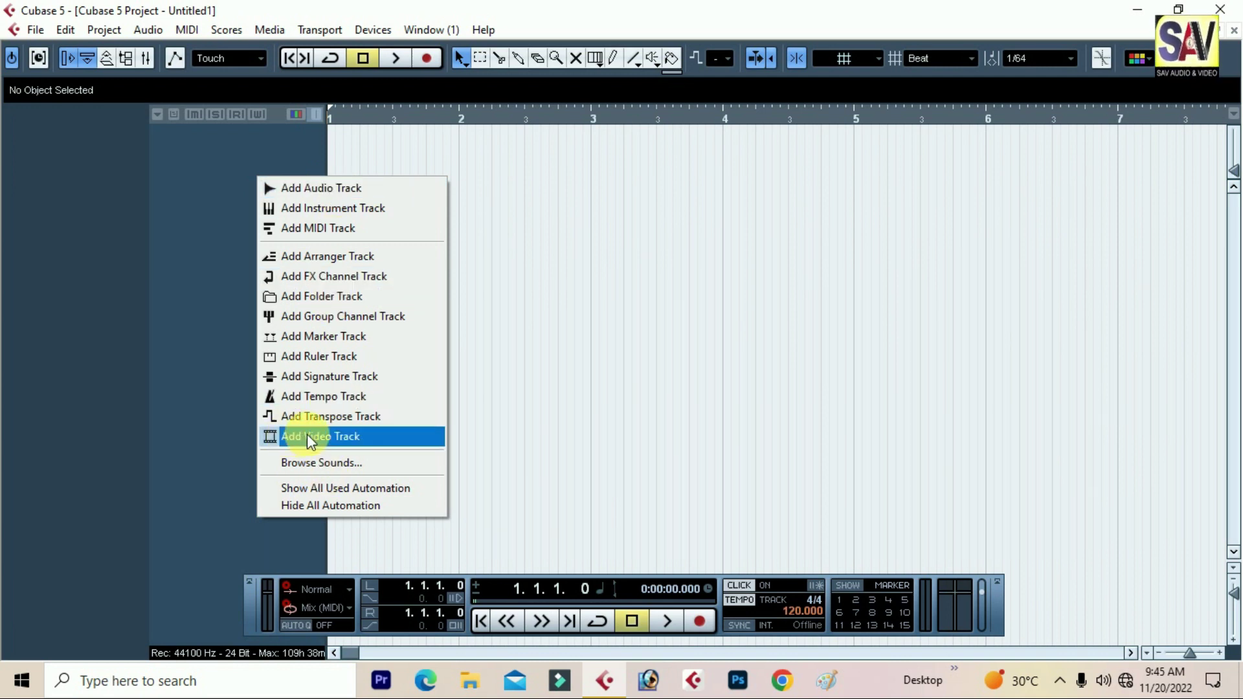
pyautogui.click(365, 445)
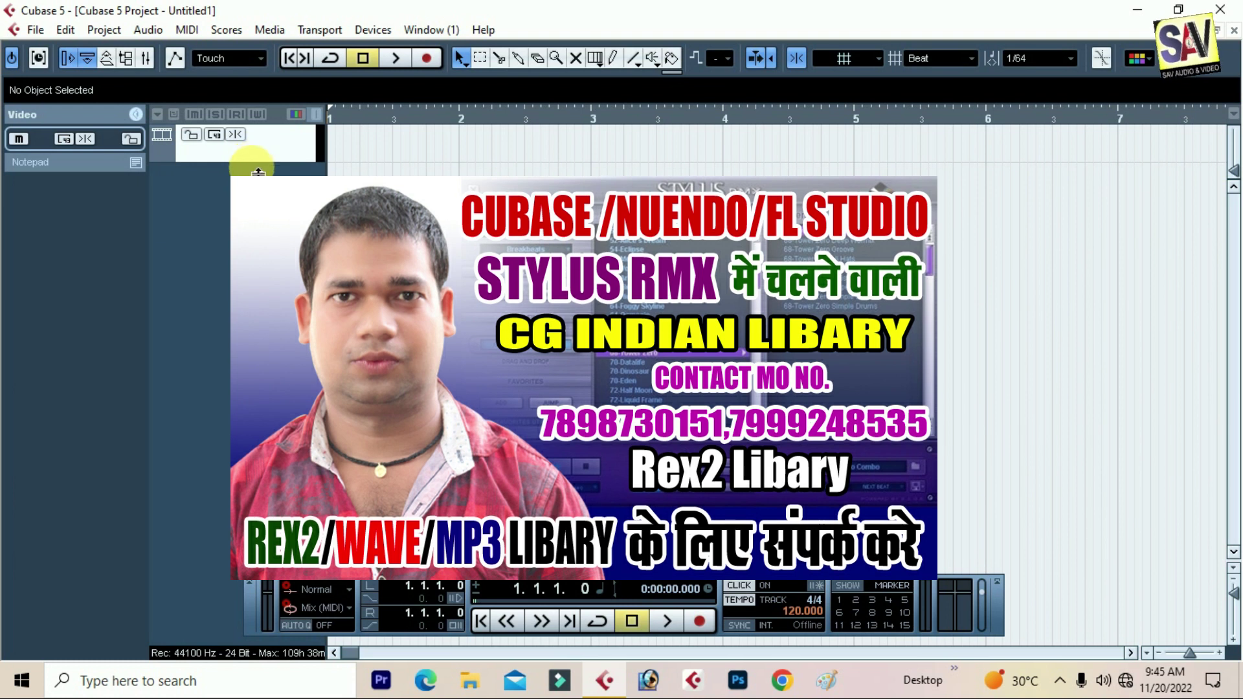
pyautogui.moveTo(257, 168); pyautogui.dragTo(226, 212)
# Add one audio track with the Stereo configuration below the video track.
pyautogui.rightClick(243, 582)
pyautogui.click(308, 299)
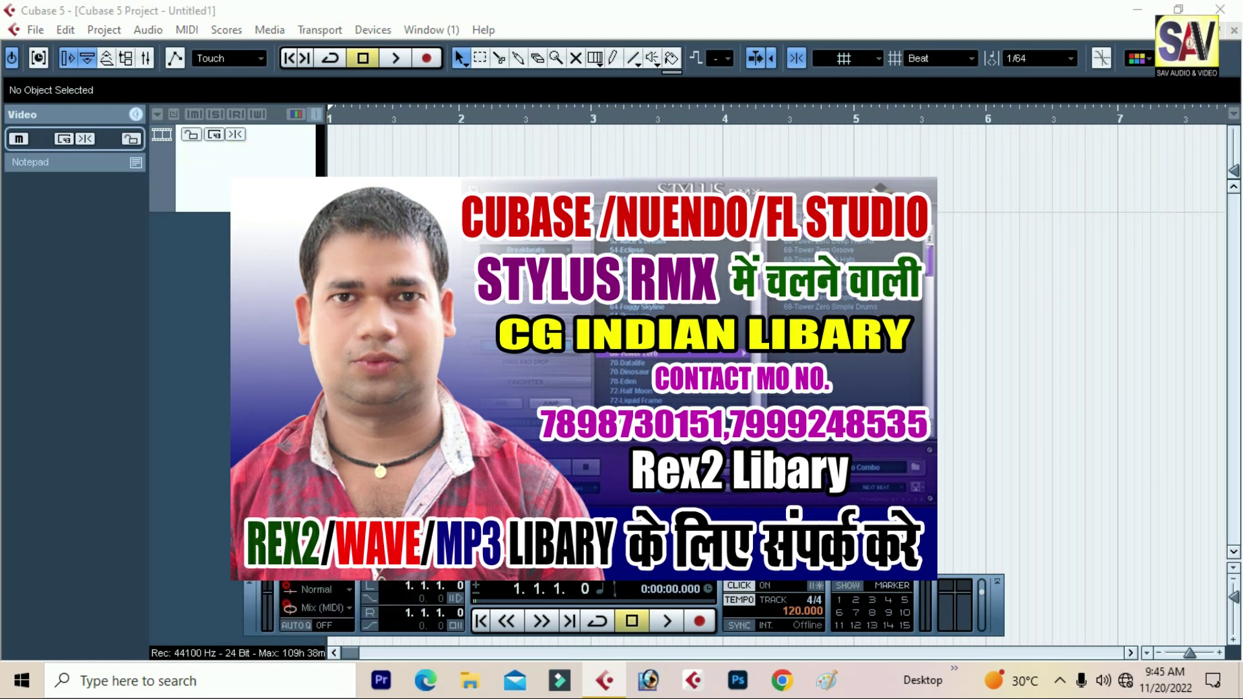
pyautogui.click(534, 283)
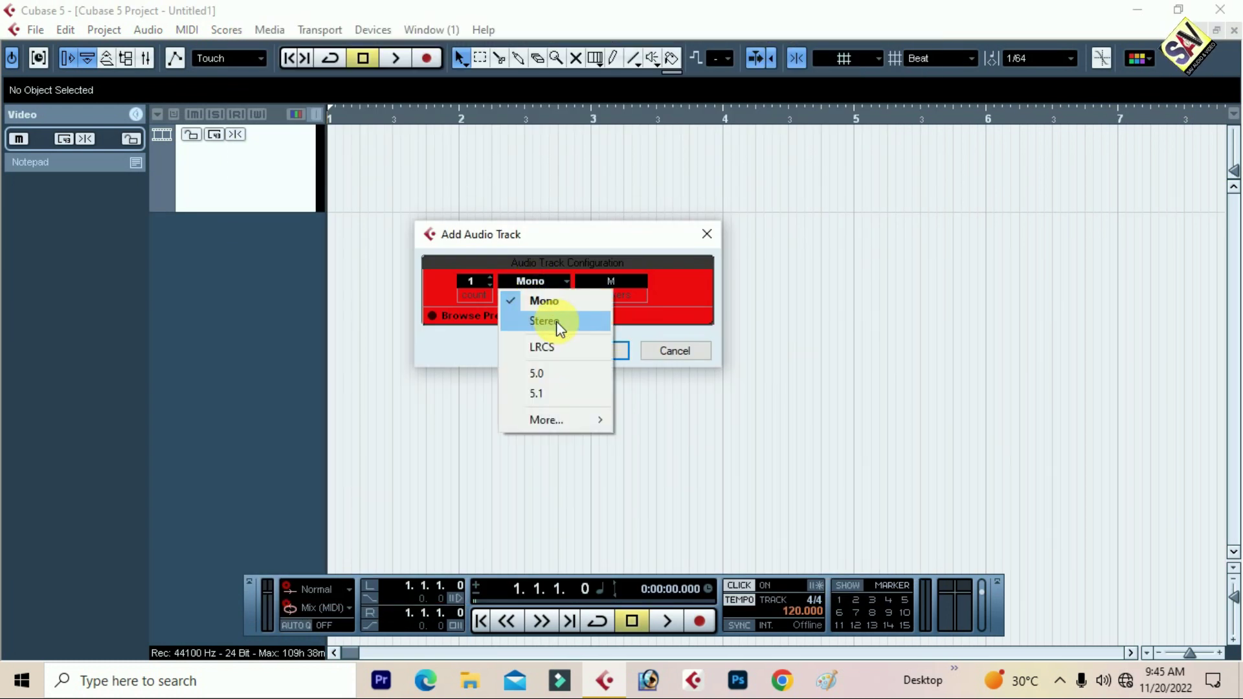
pyautogui.click(552, 322)
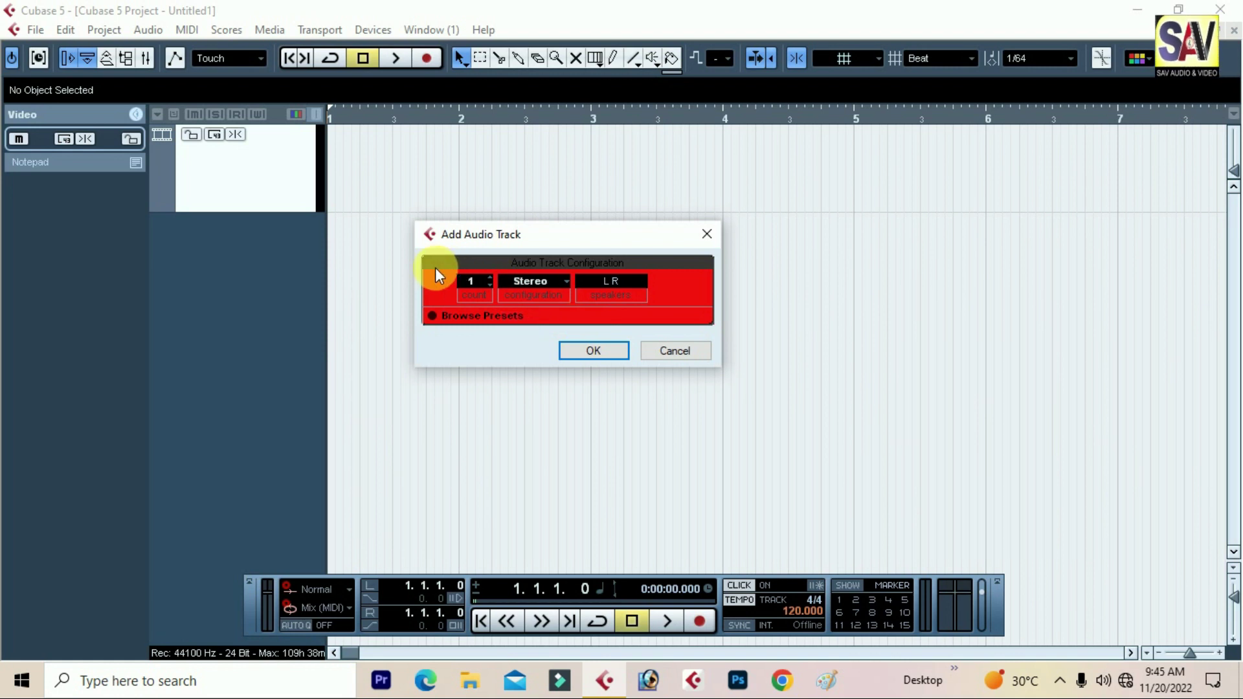
pyautogui.click(592, 351)
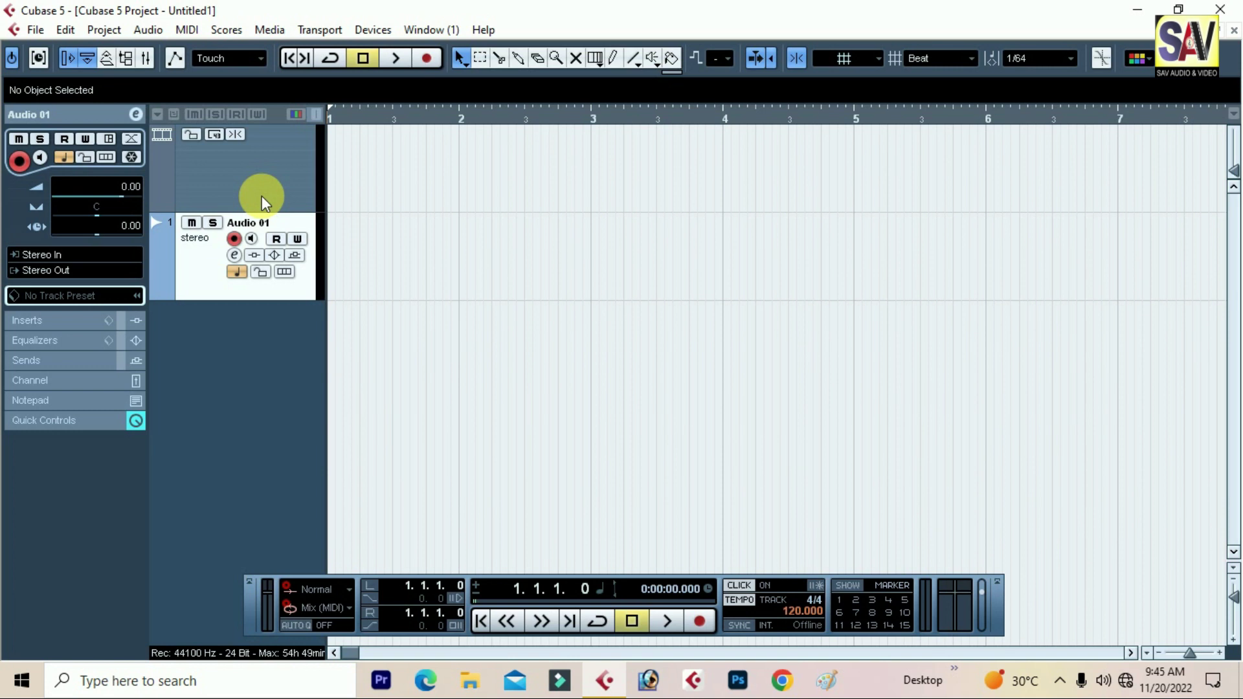
# Switch to a maximized File Explorer window and open the HAJARI SONG folder under YOUTUBE POSTER on drive D.
pyautogui.click(602, 681)
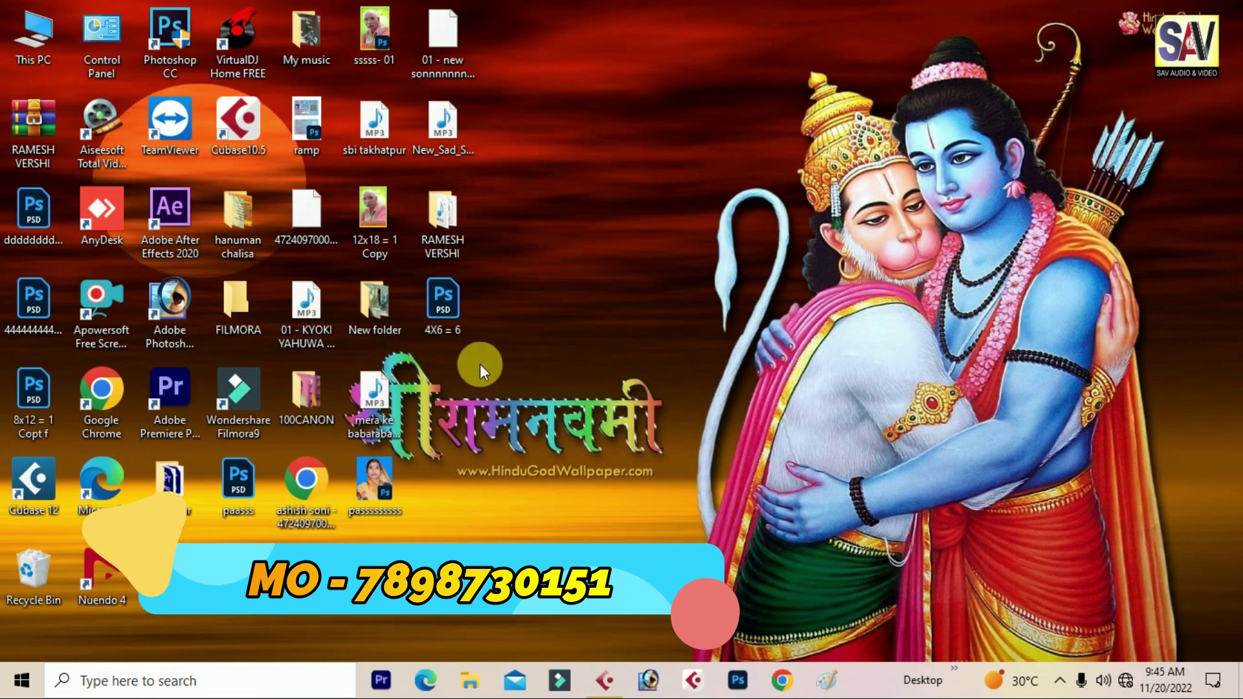
pyautogui.press('super+e')
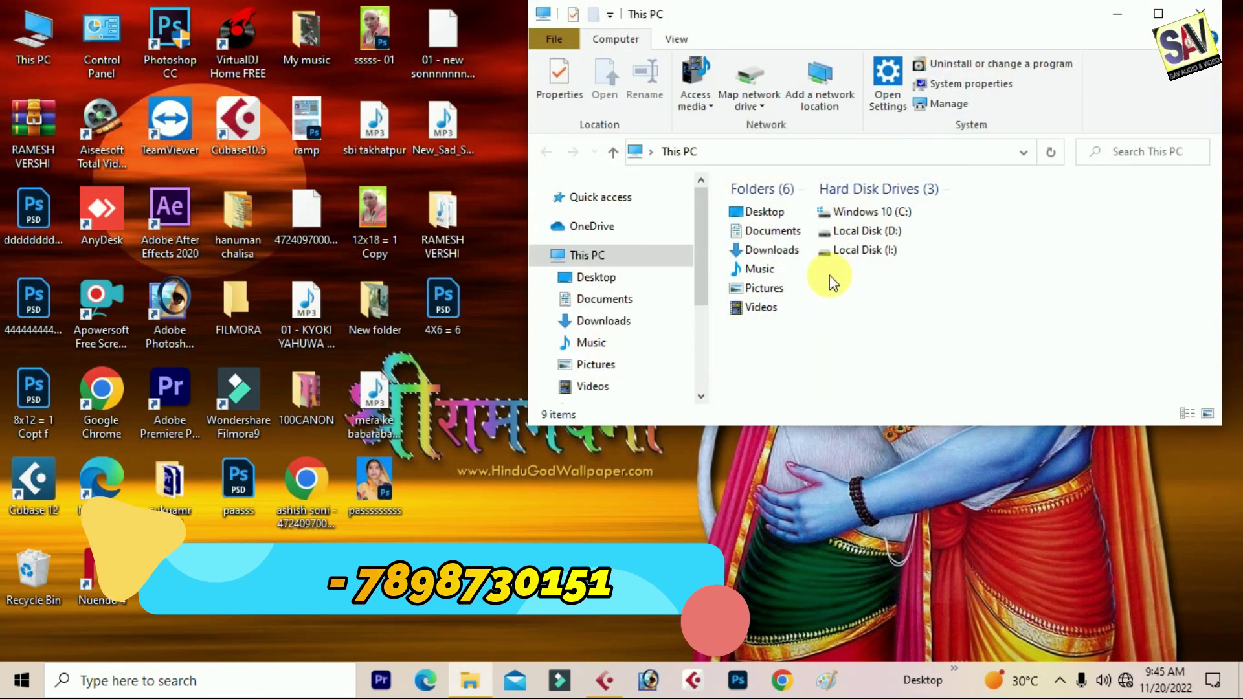
pyautogui.doubleClick(782, 14)
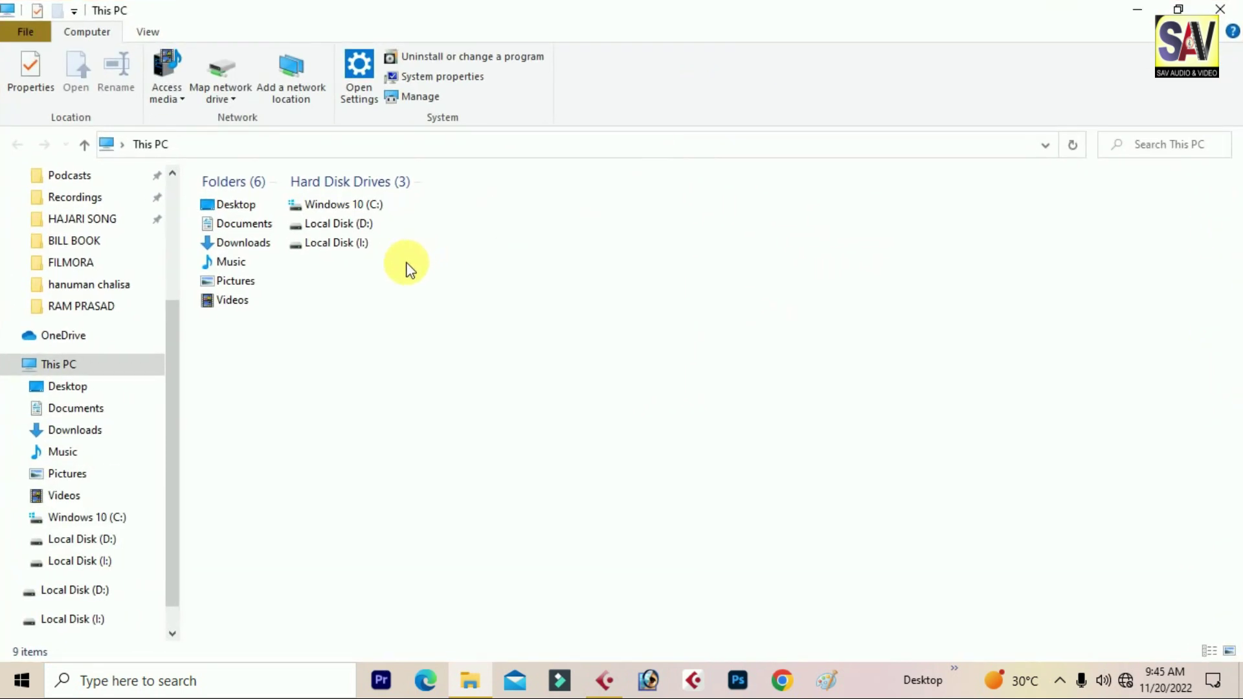
pyautogui.click(469, 248)
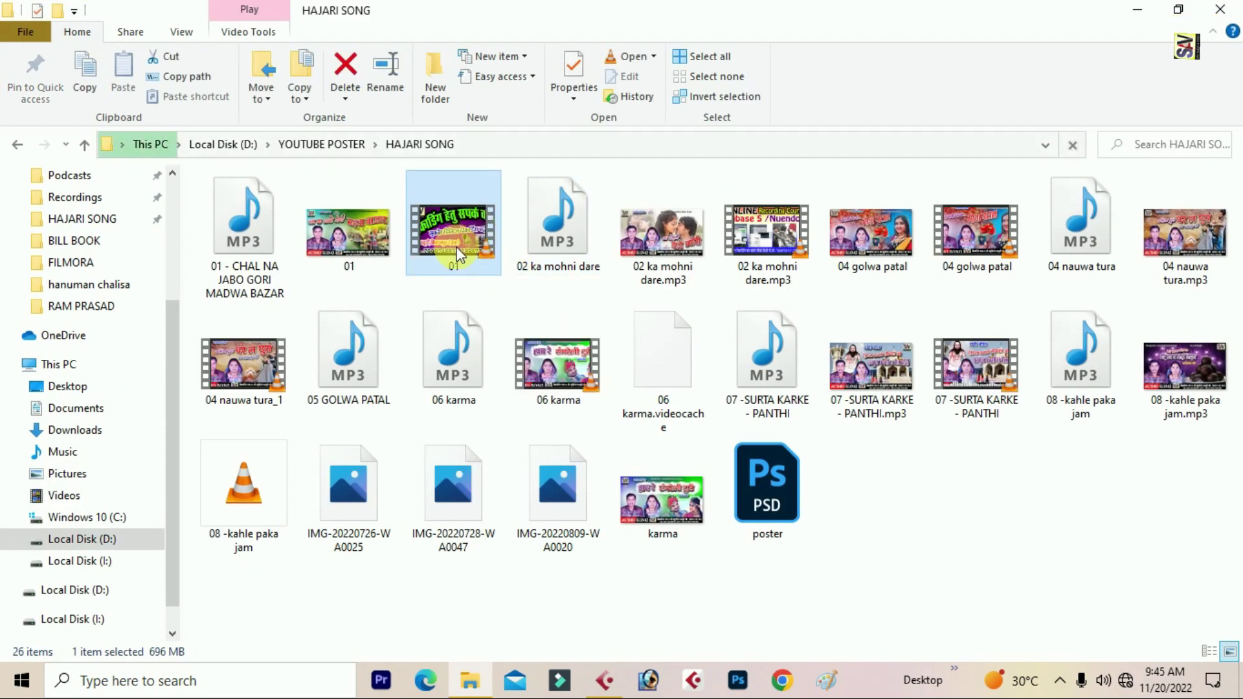
pyautogui.moveTo(461, 356); pyautogui.dragTo(564, 248)
pyautogui.click(606, 551)
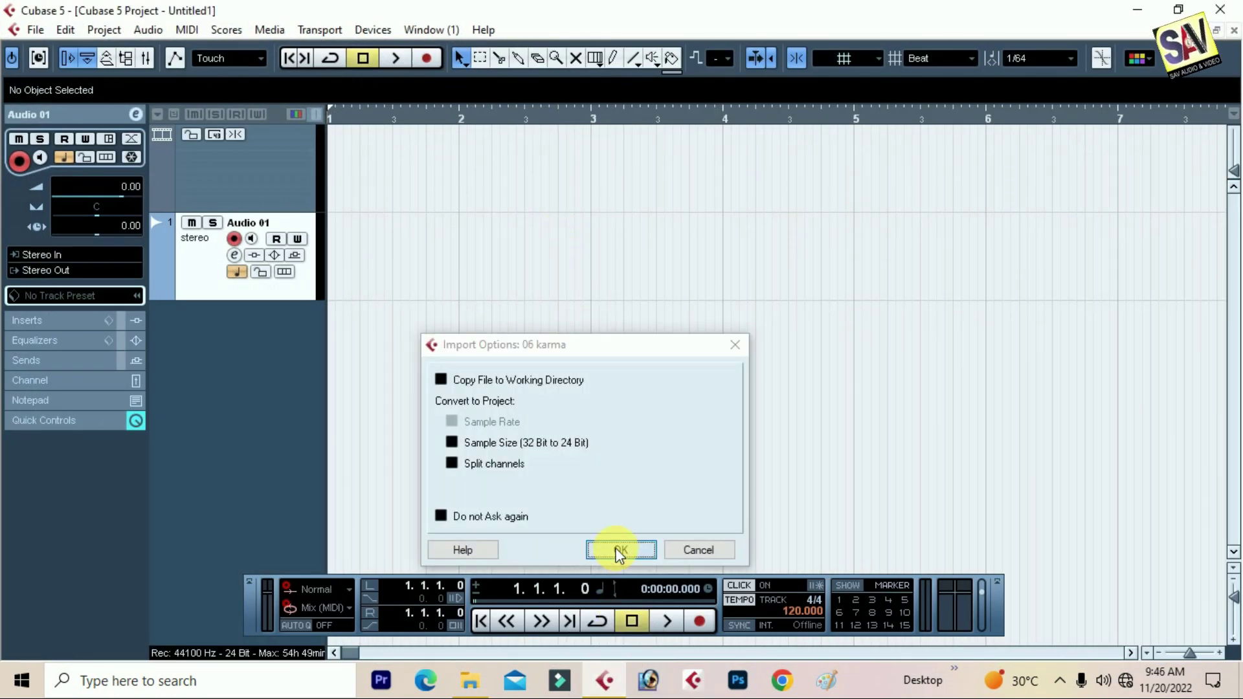
pyautogui.click(803, 324)
pyautogui.click(707, 210)
pyautogui.press('Delete')
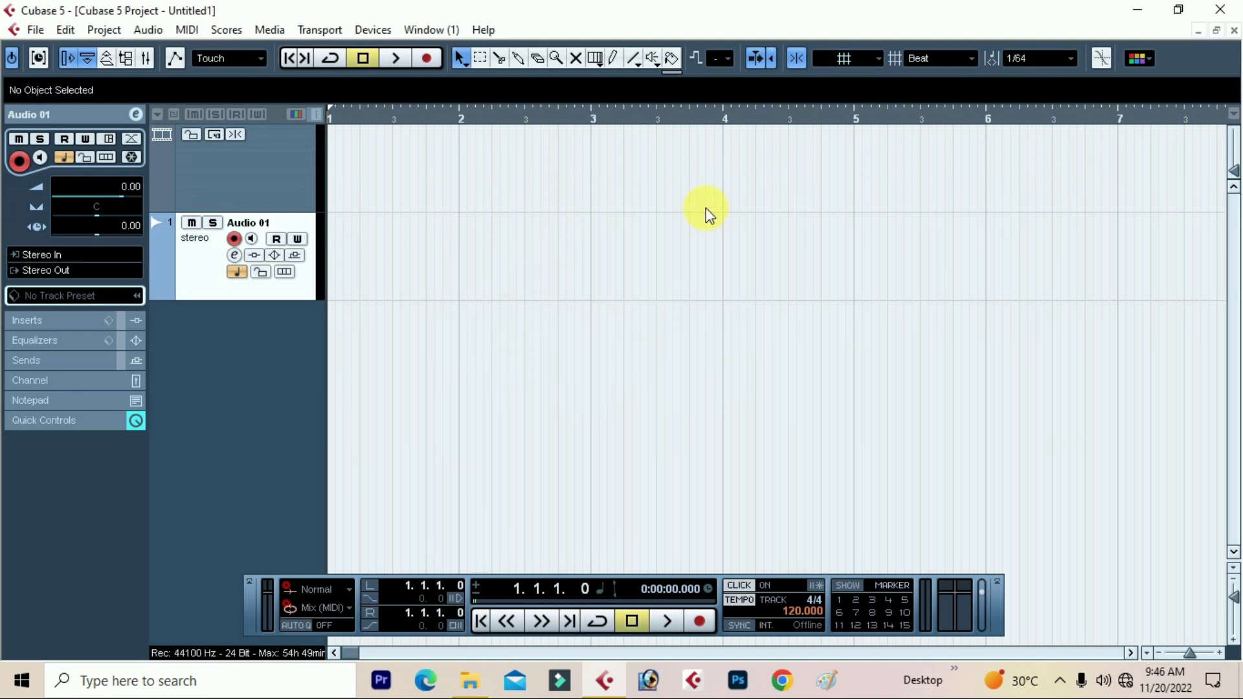
# Import the video file 01 from the HAJARI SONG folder with its audio stream, starting at bar 3, accepting the default import options.
pyautogui.click(604, 681)
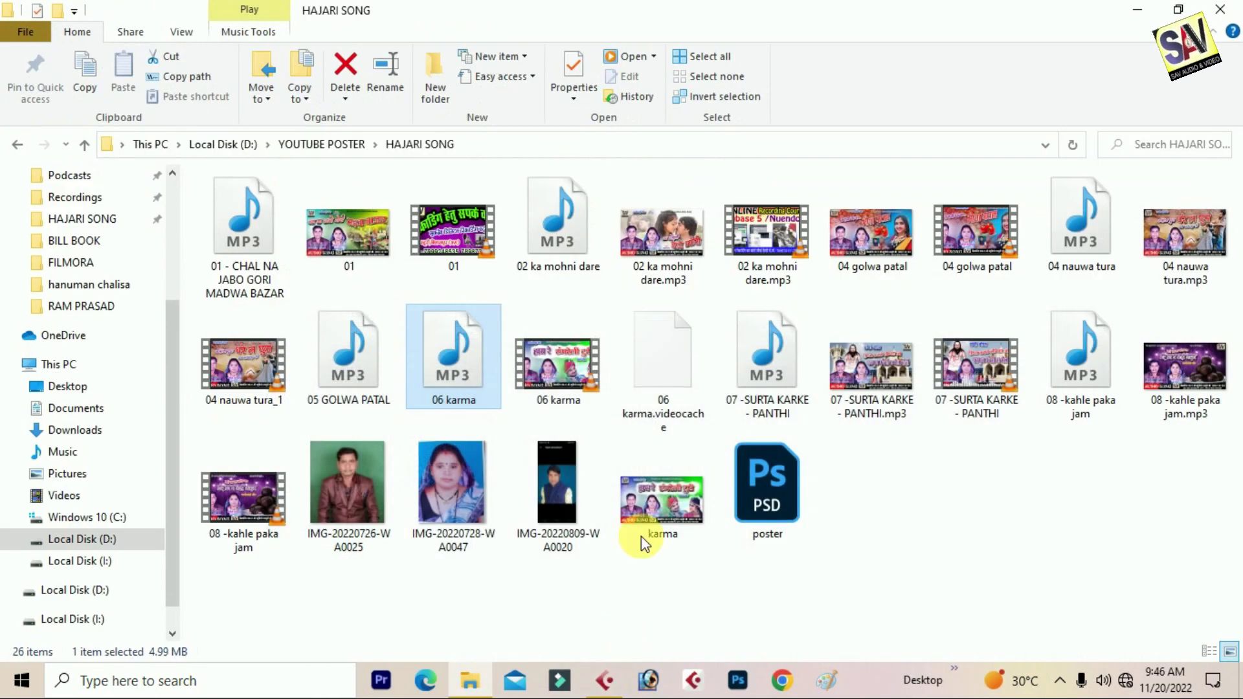
pyautogui.click(479, 236)
pyautogui.moveTo(478, 234); pyautogui.dragTo(644, 262)
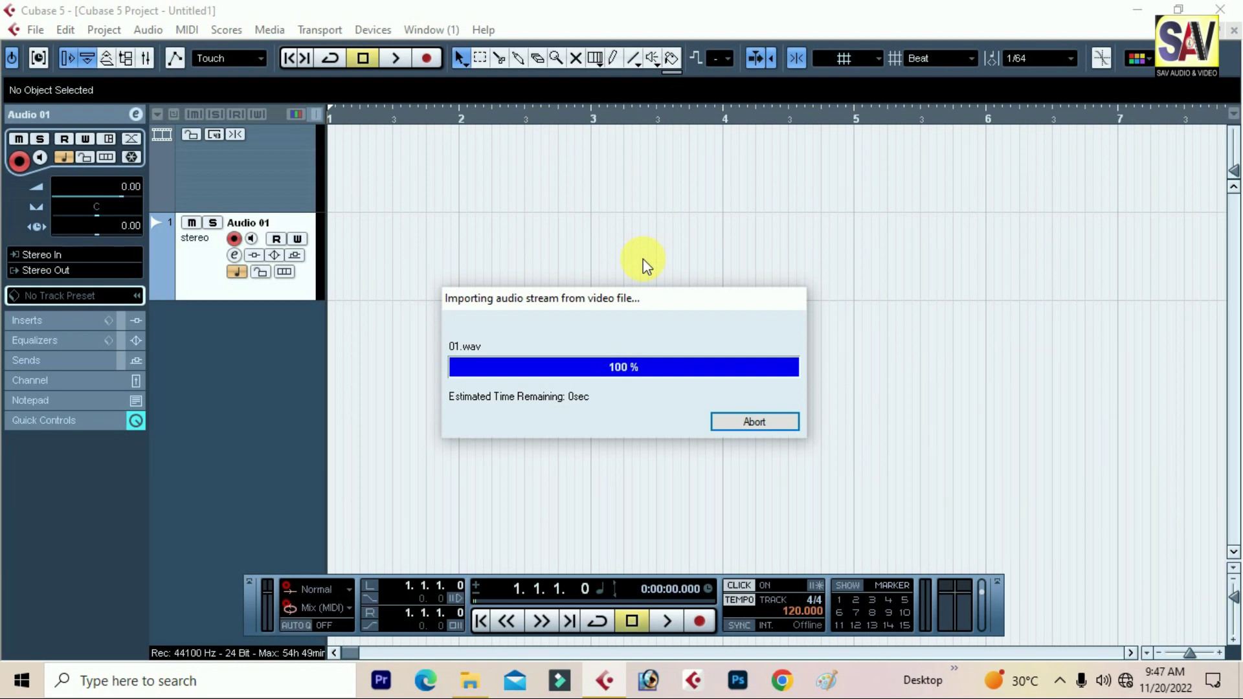
pyautogui.moveTo(689, 300); pyautogui.dragTo(694, 300)
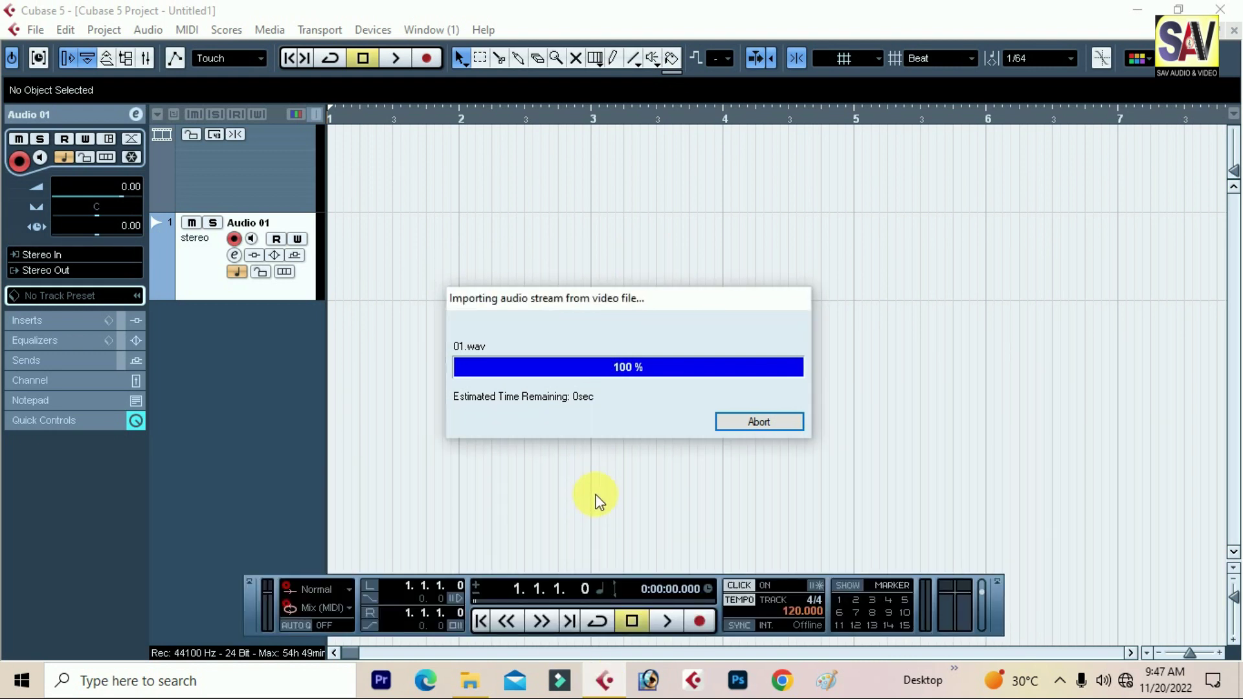
pyautogui.moveTo(652, 301); pyautogui.dragTo(665, 264)
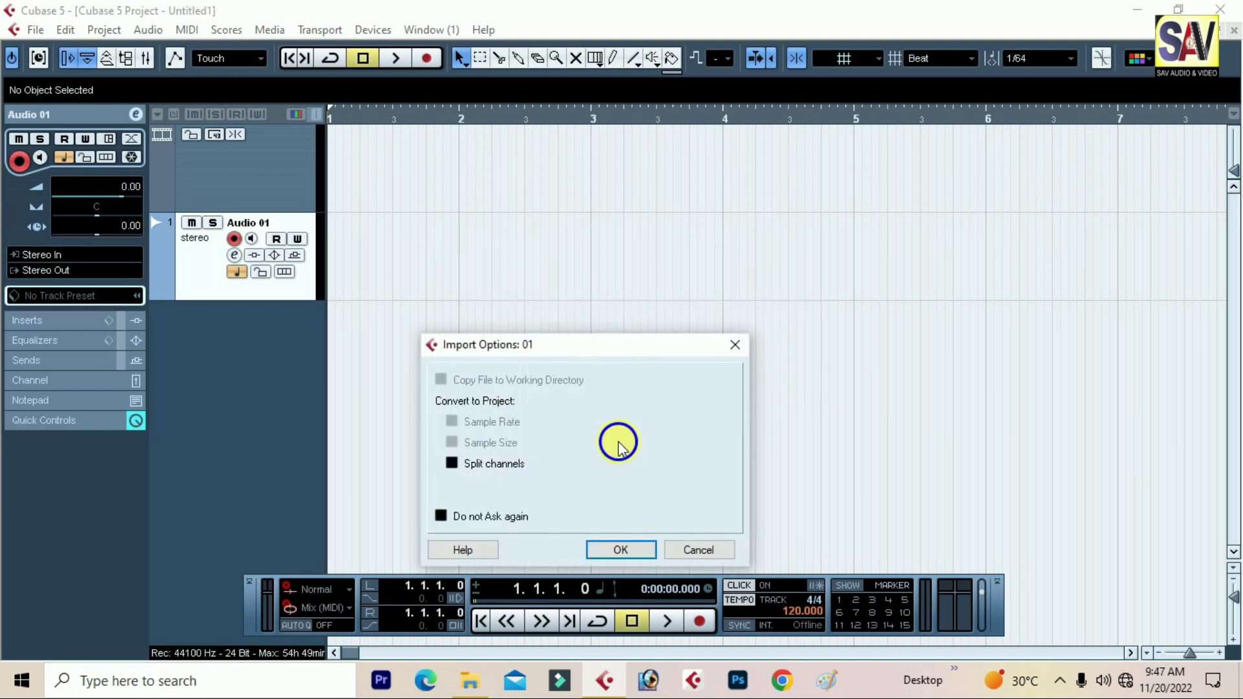
pyautogui.moveTo(617, 347); pyautogui.dragTo(655, 304)
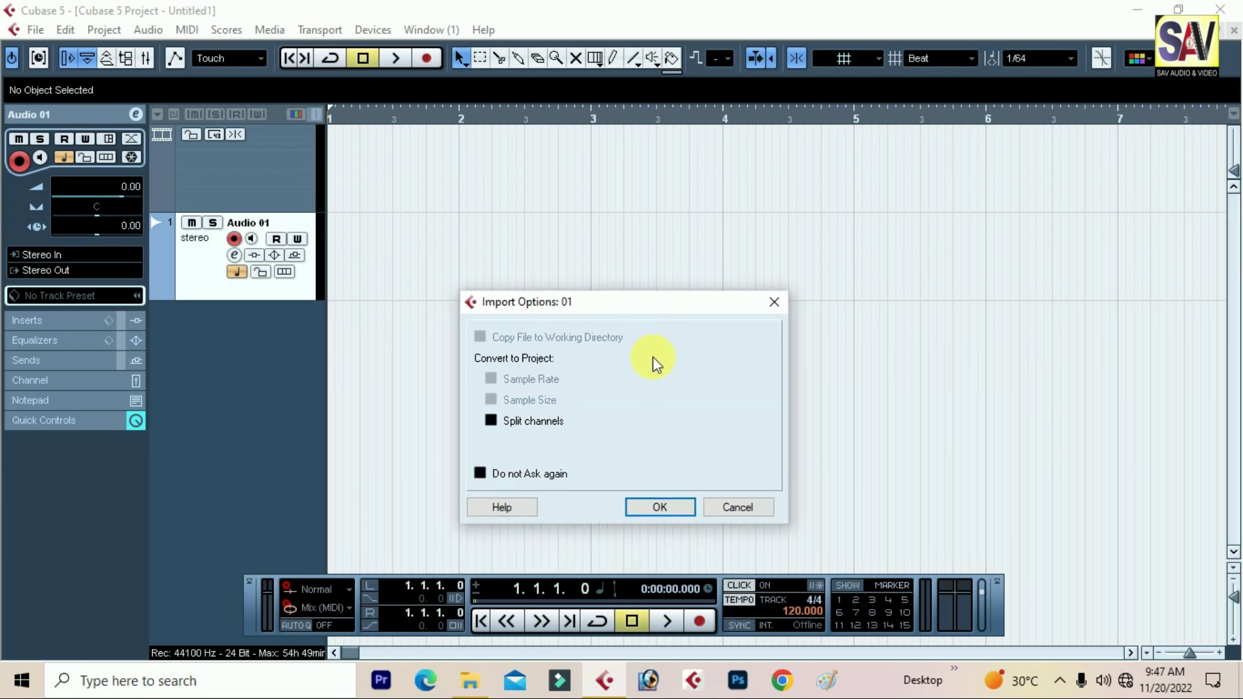
pyautogui.click(665, 507)
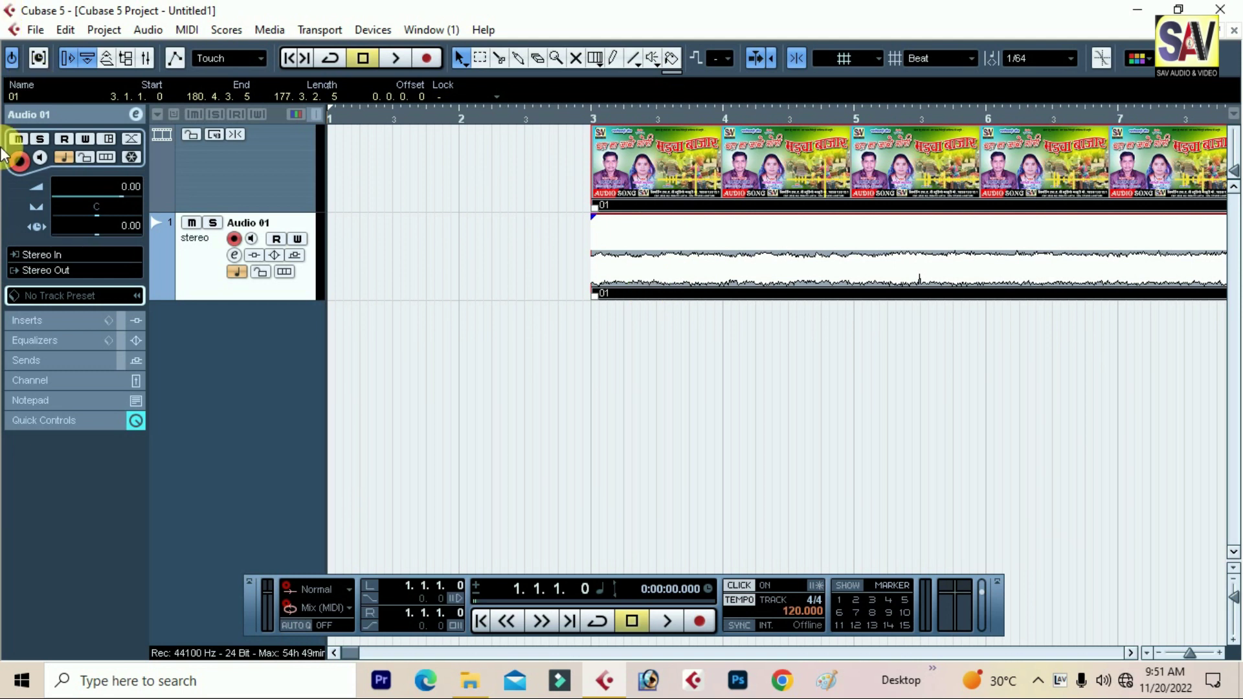
# Set the playback position to 5.3.1 and play a short stretch of the imported video and audio clips.
pyautogui.press('g')
pyautogui.press('g')
pyautogui.press('g')
pyautogui.press('g')
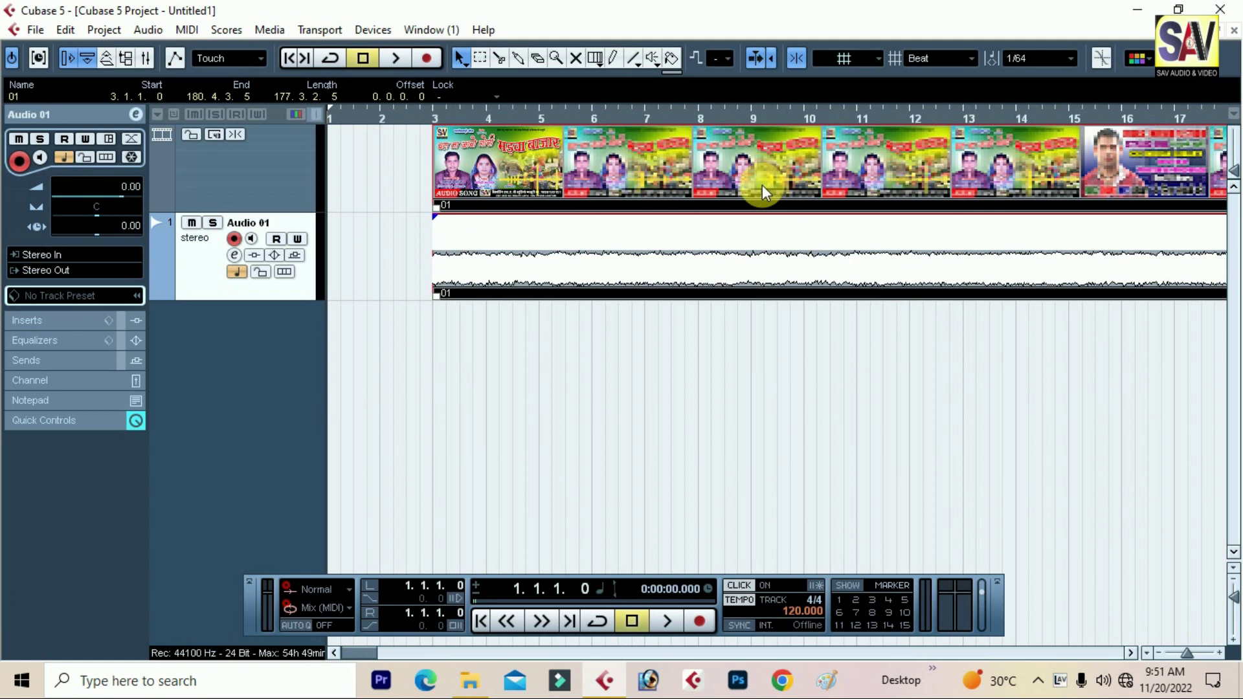
pyautogui.press('g')
pyautogui.press('g')
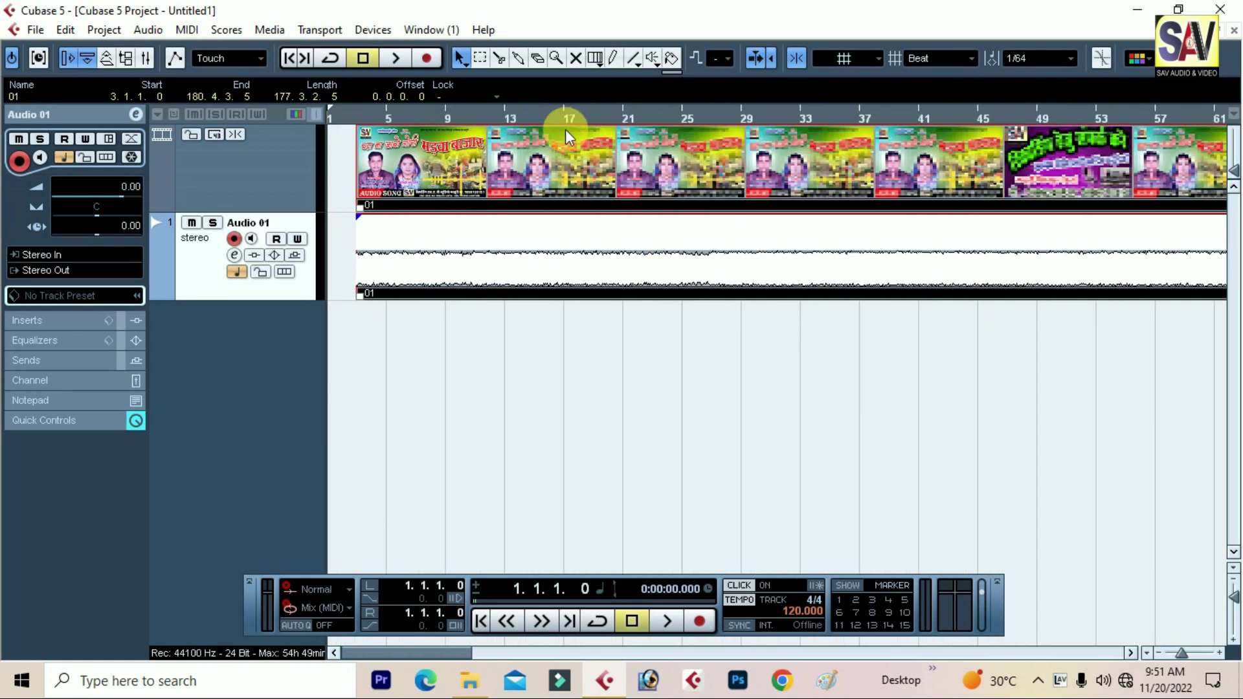
pyautogui.click(395, 118)
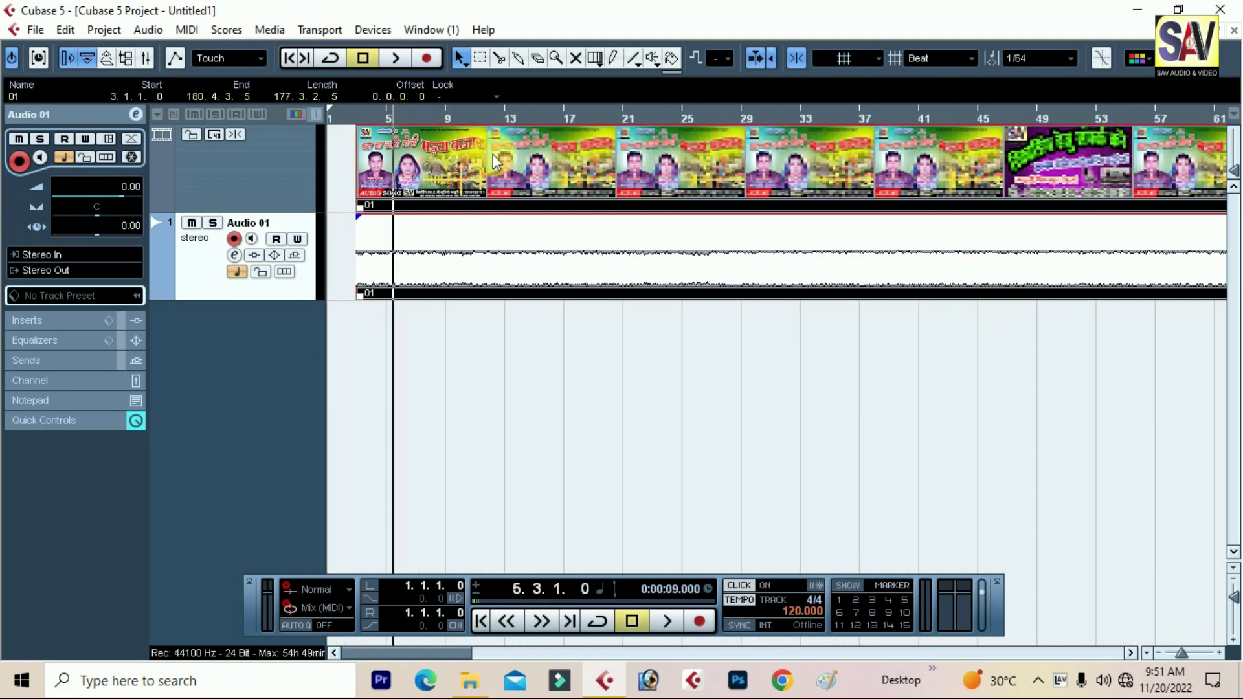
pyautogui.press('space')
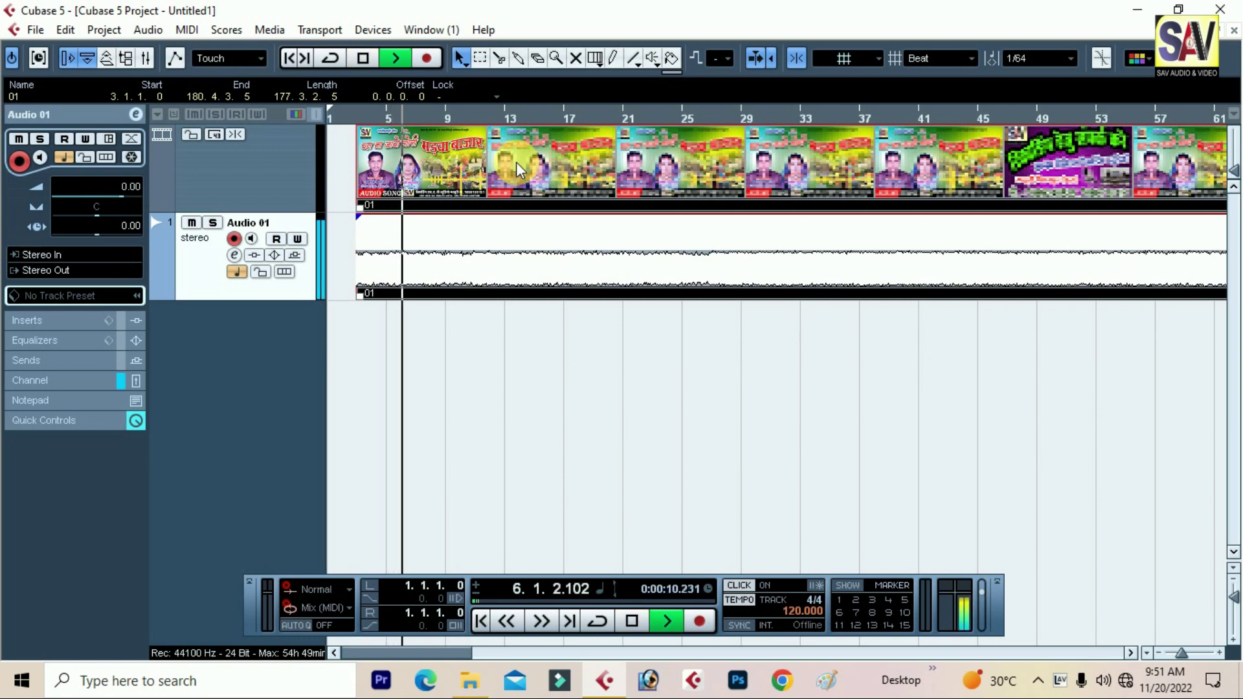
pyautogui.press('space')
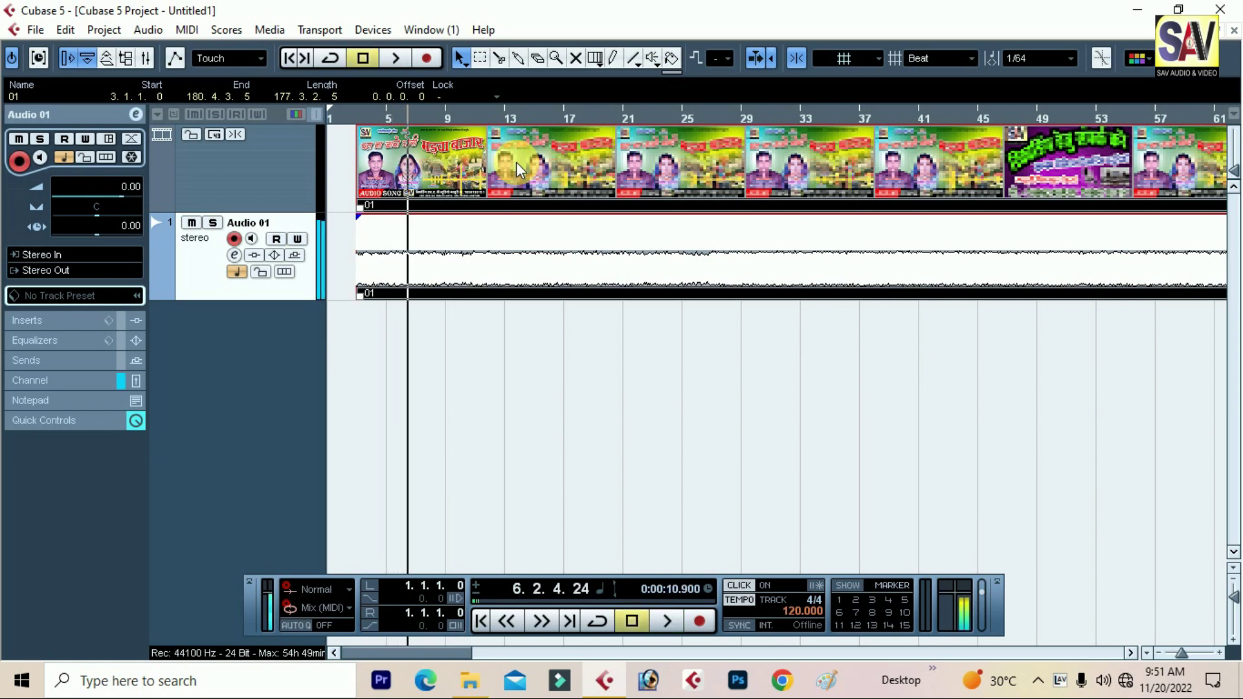
# Open the Video Window, move it aside, and play the project briefly to check the picture.
pyautogui.click(377, 29)
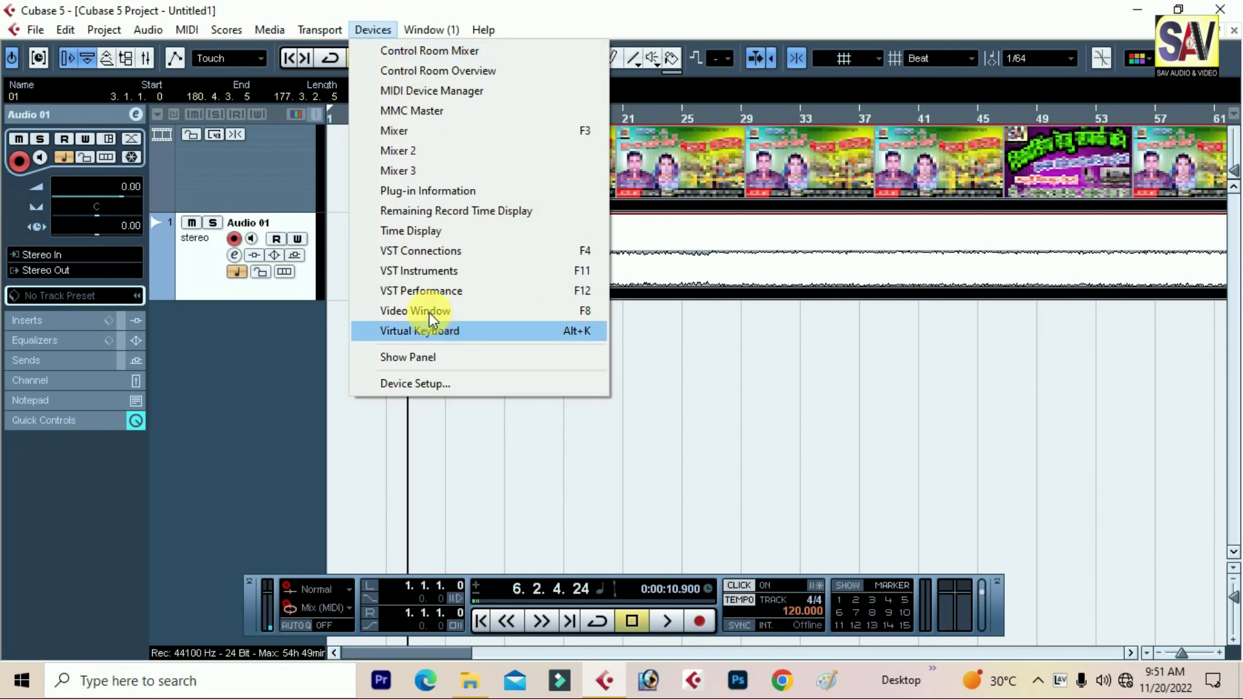
pyautogui.click(502, 311)
pyautogui.moveTo(588, 150); pyautogui.dragTo(742, 163)
pyautogui.press('space')
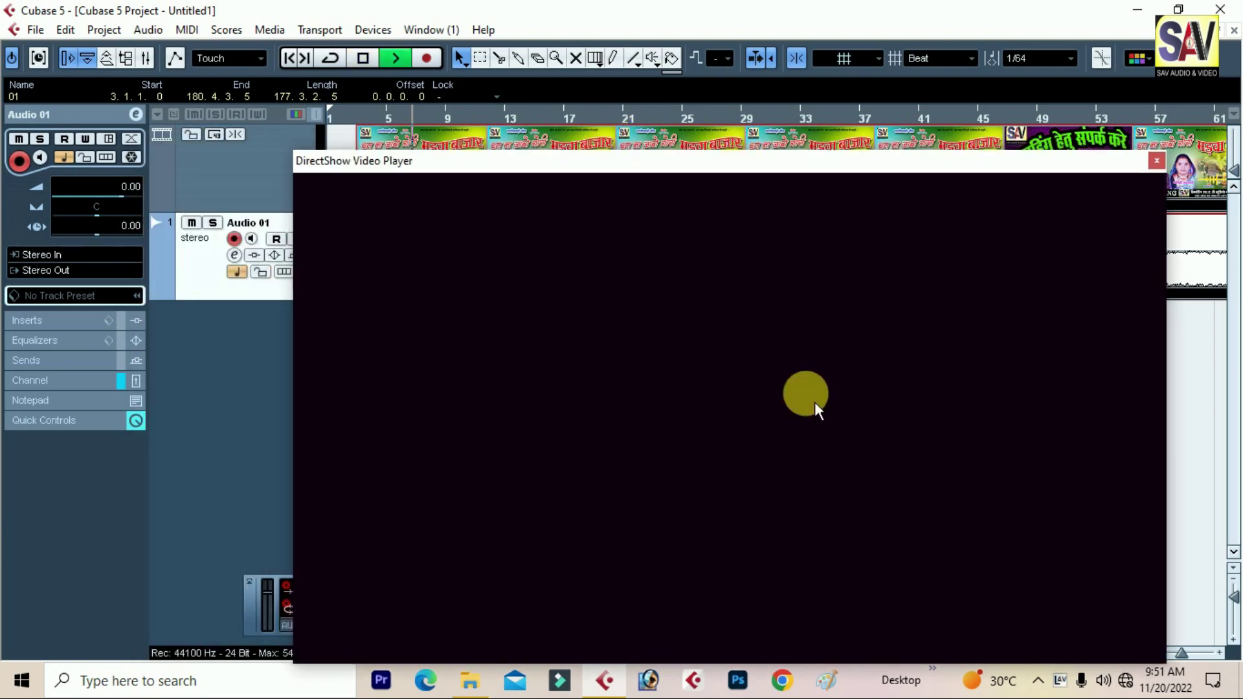
pyautogui.press('space')
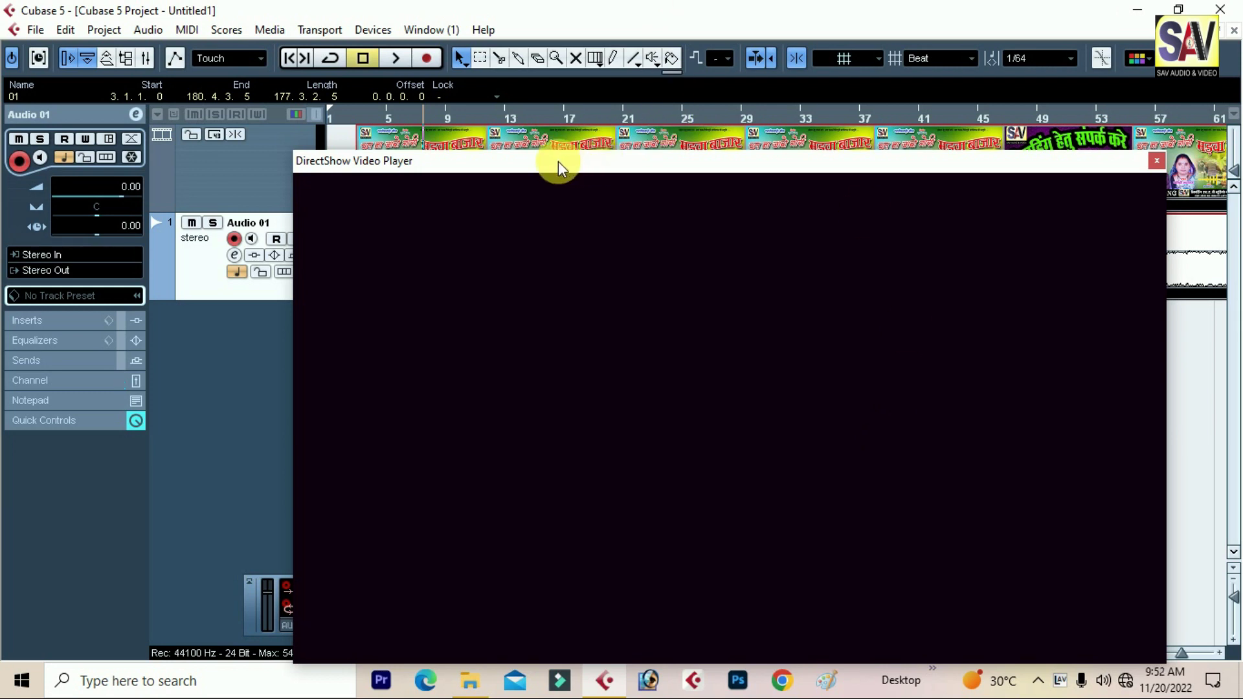
# Move the DirectShow Video Player window off the video track and play another short stretch of the project.
pyautogui.moveTo(537, 168); pyautogui.dragTo(650, 278)
pyautogui.press('space')
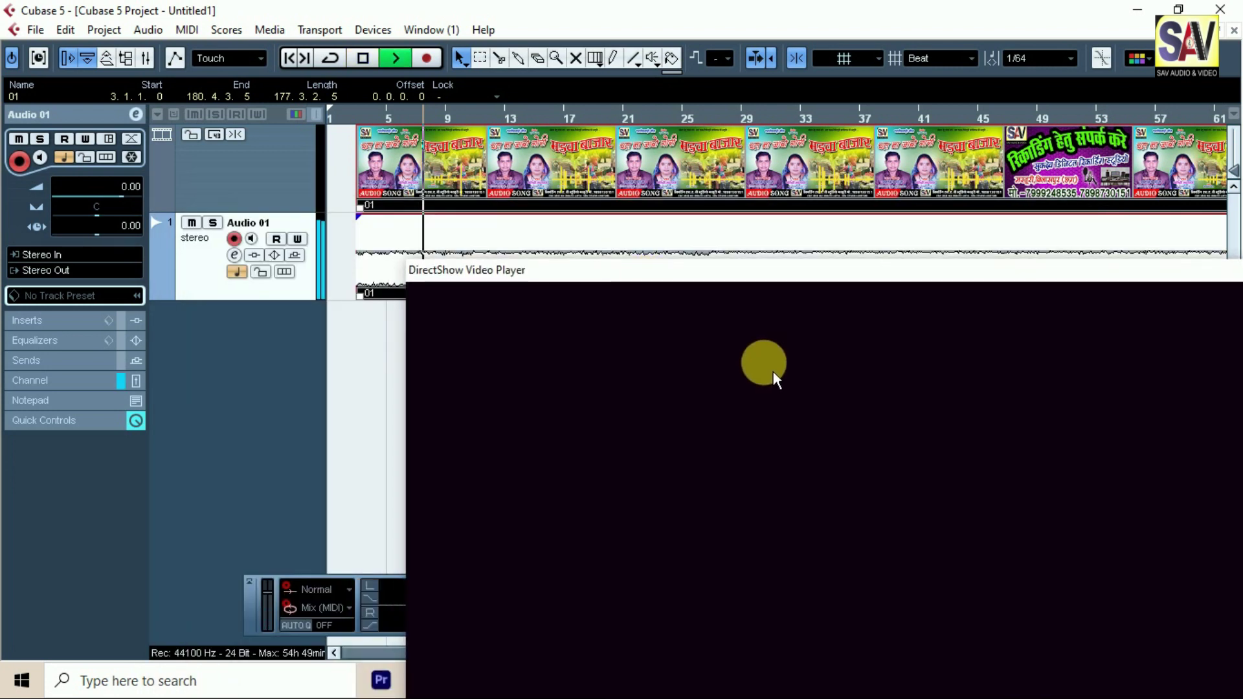
pyautogui.press('space')
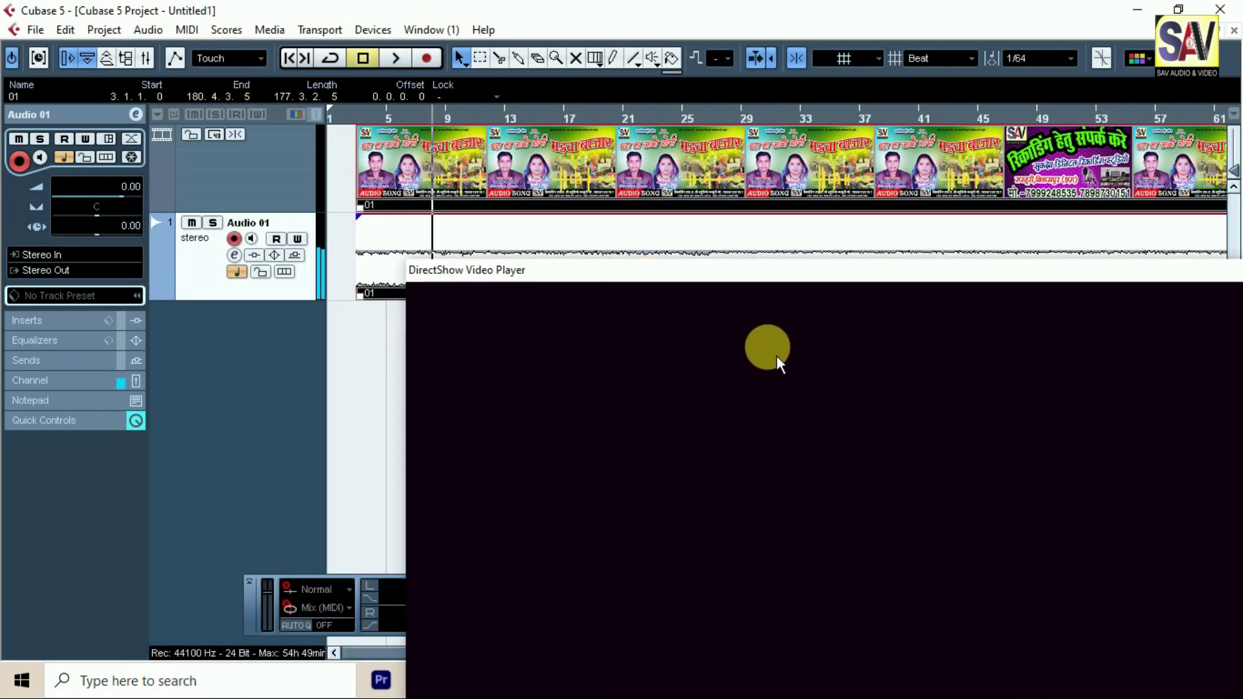